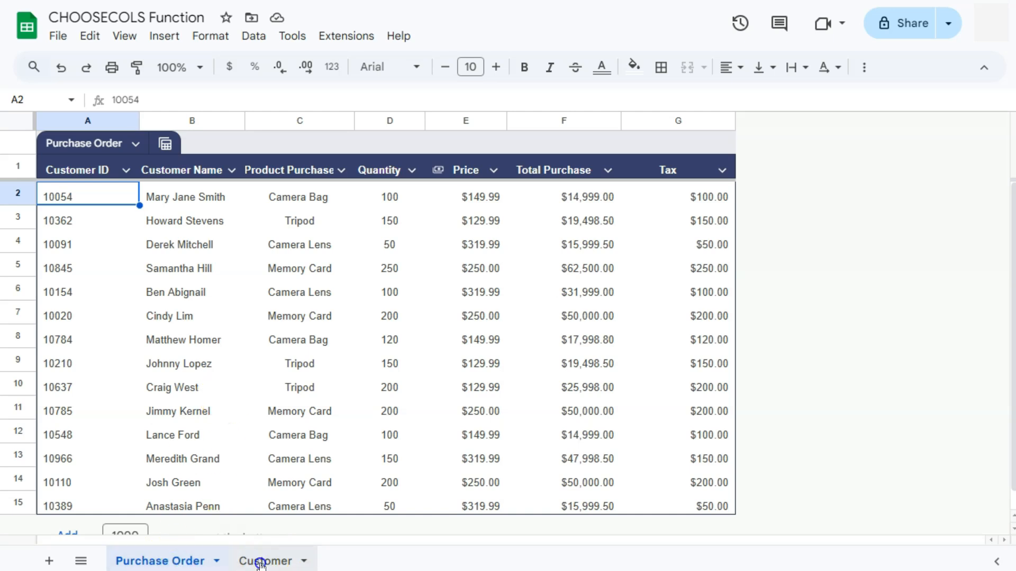
# On the Customer sheet, go over empty columns D–G and select cell D3.
pyautogui.click(260, 562)
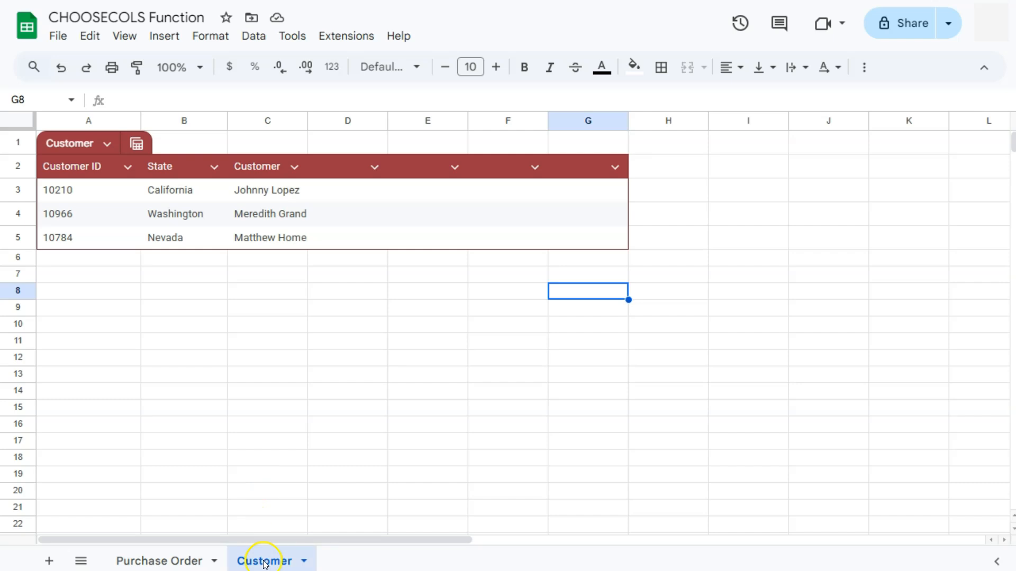
pyautogui.click(356, 191)
pyautogui.click(420, 191)
pyautogui.click(516, 191)
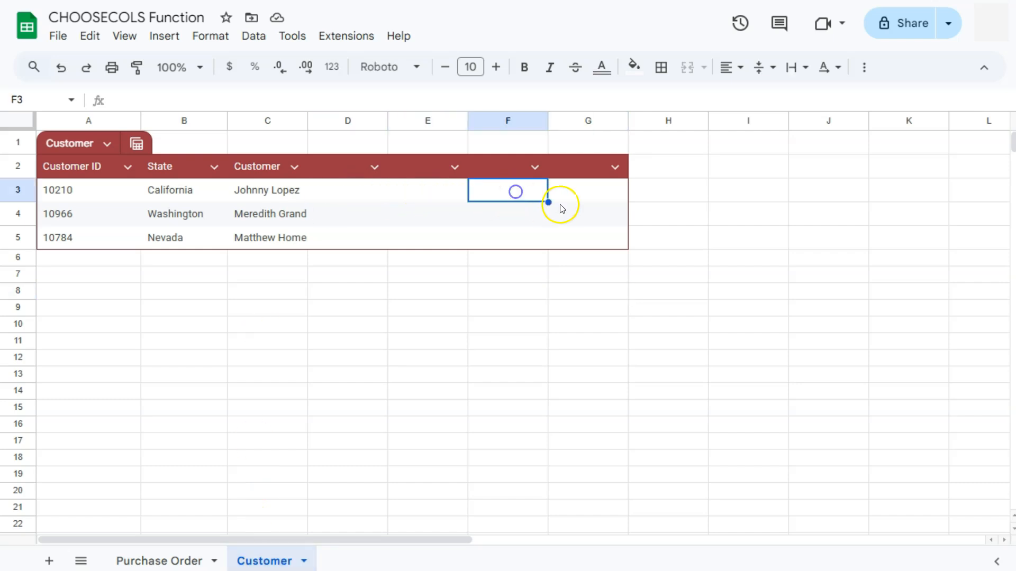
pyautogui.click(567, 193)
pyautogui.click(343, 196)
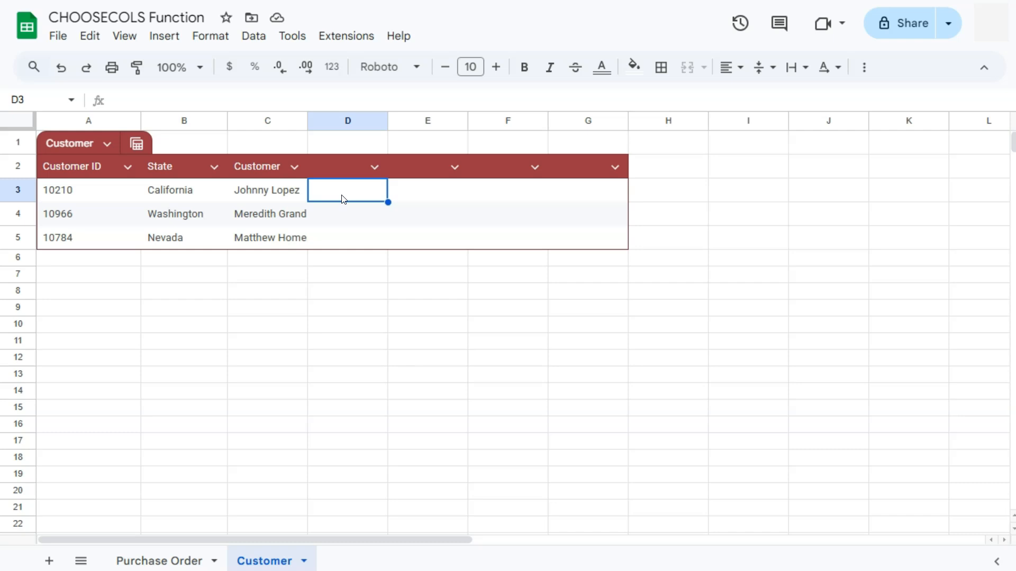
pyautogui.click(343, 199)
# Start an XLOOKUP in D3 with the customer name in C3 as the search key.
pyautogui.write('=xl')
pyautogui.click(362, 211)
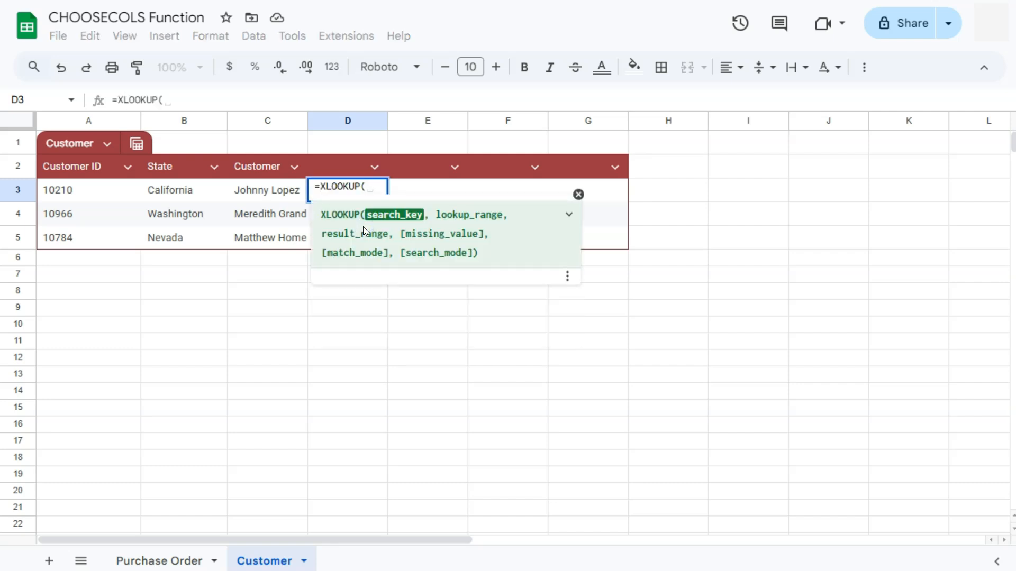
pyautogui.click(269, 194)
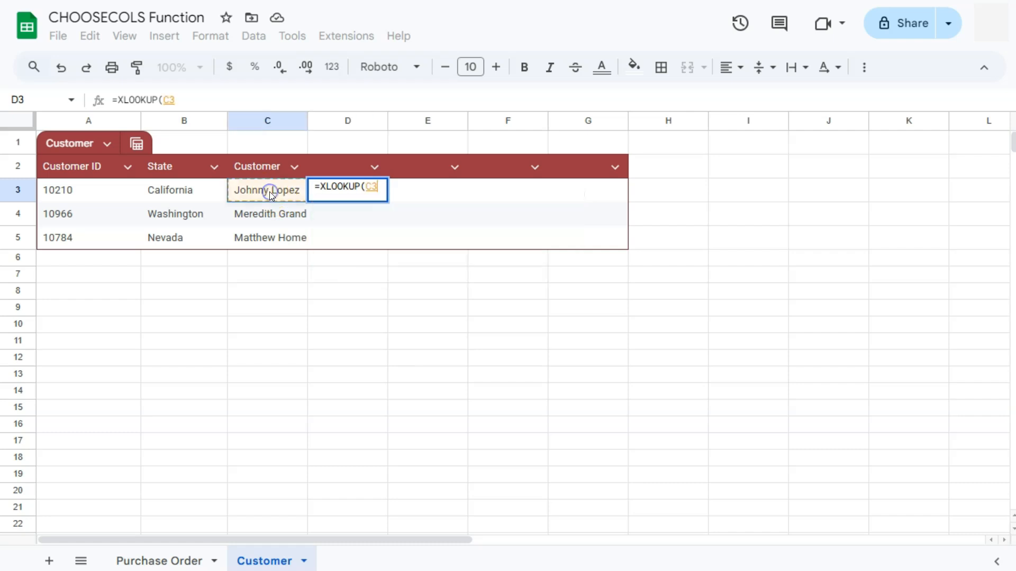
pyautogui.write(',')
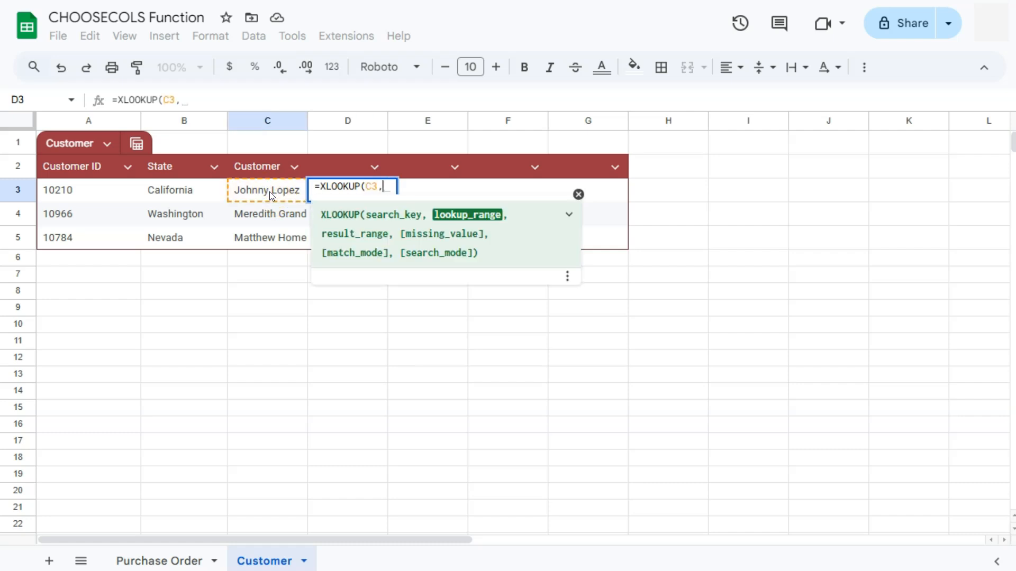
# Use Purchase_Order[Customer Name] as the XLOOKUP lookup range and begin a CHOOSECOLS result range.
pyautogui.click(172, 560)
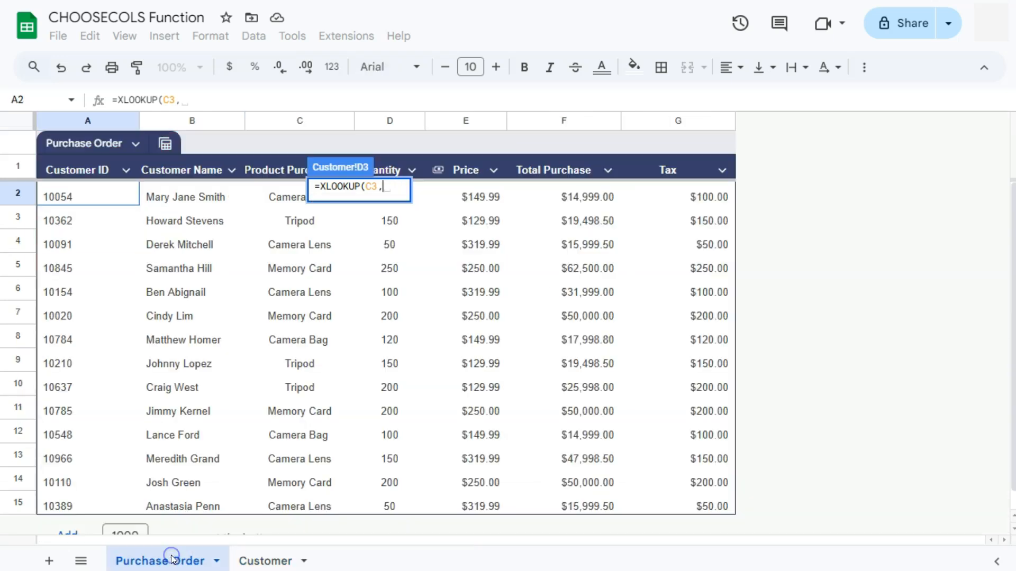
pyautogui.moveTo(200, 195); pyautogui.dragTo(191, 503)
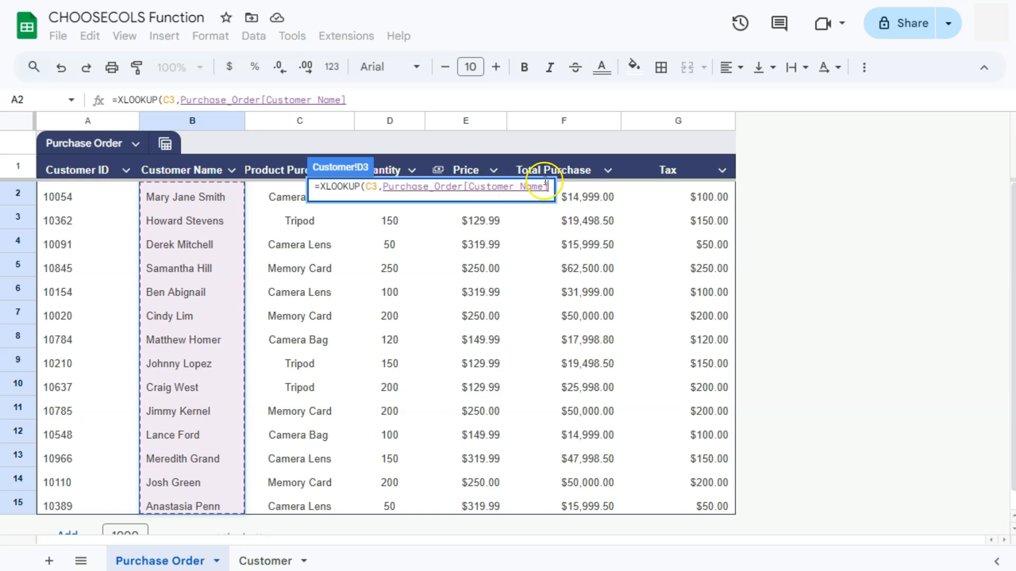
pyautogui.write(',')
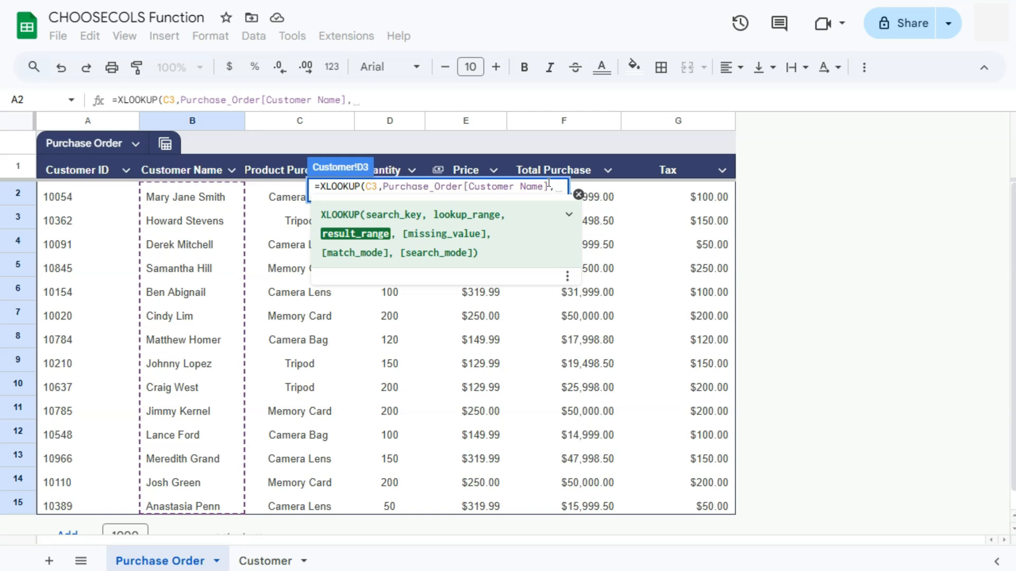
pyautogui.write('choo')
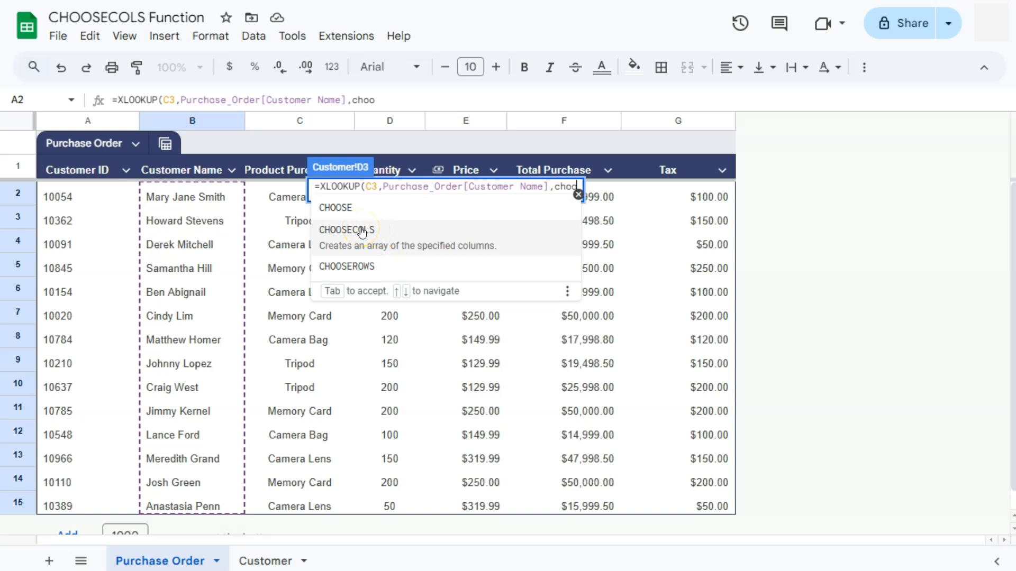
# Return CHOOSECOLS of Purchase_Order Quantity through Tax with columns 4, 2, 3, 1.
pyautogui.click(362, 231)
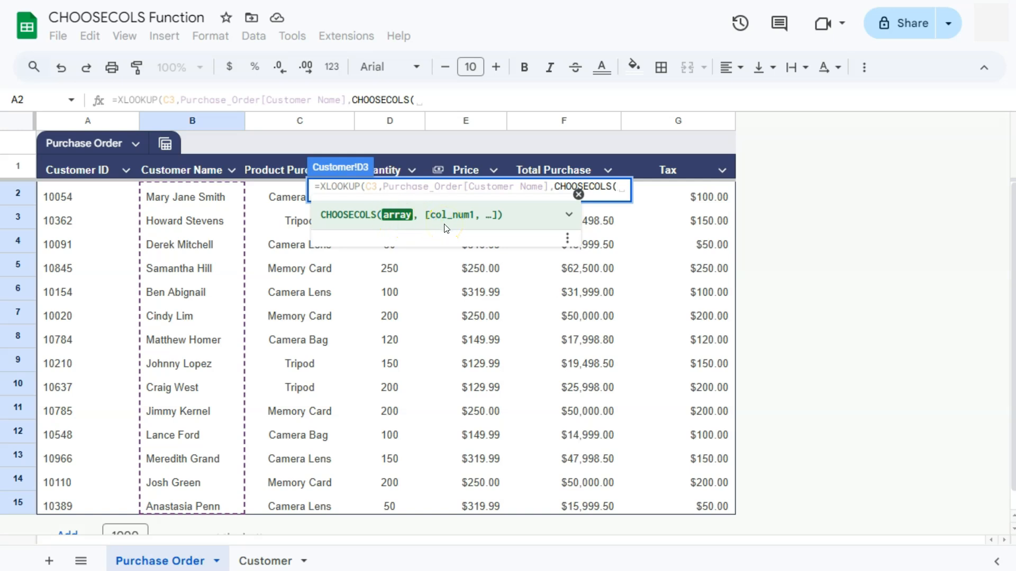
pyautogui.moveTo(719, 505); pyautogui.dragTo(375, 193)
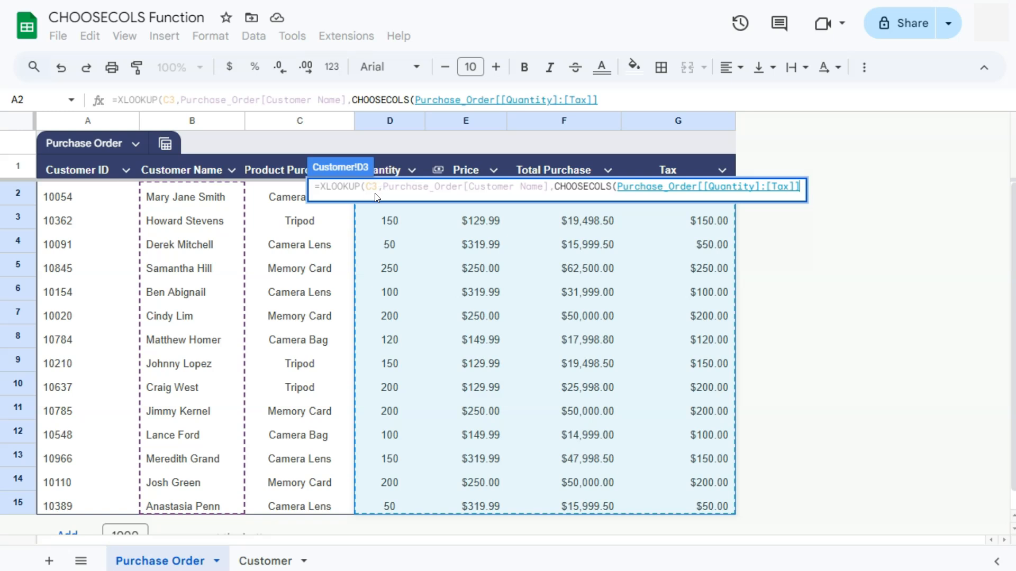
pyautogui.write(',')
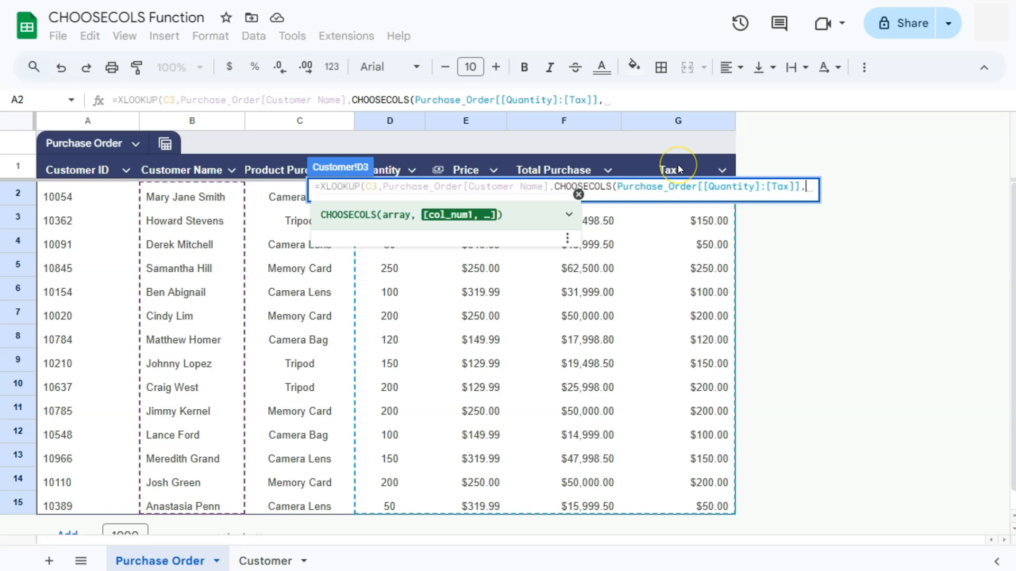
pyautogui.write('4')
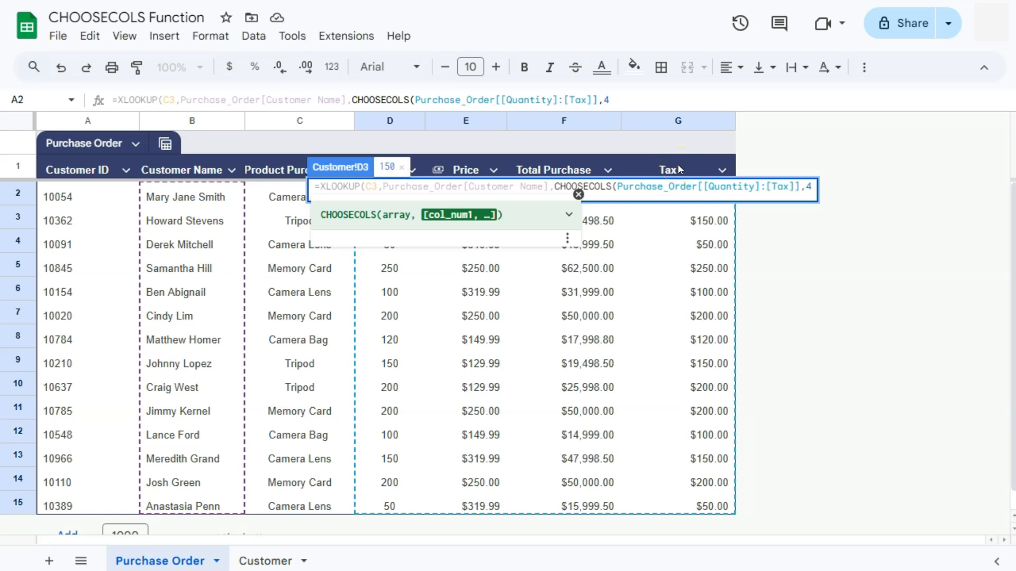
pyautogui.write(', 2,')
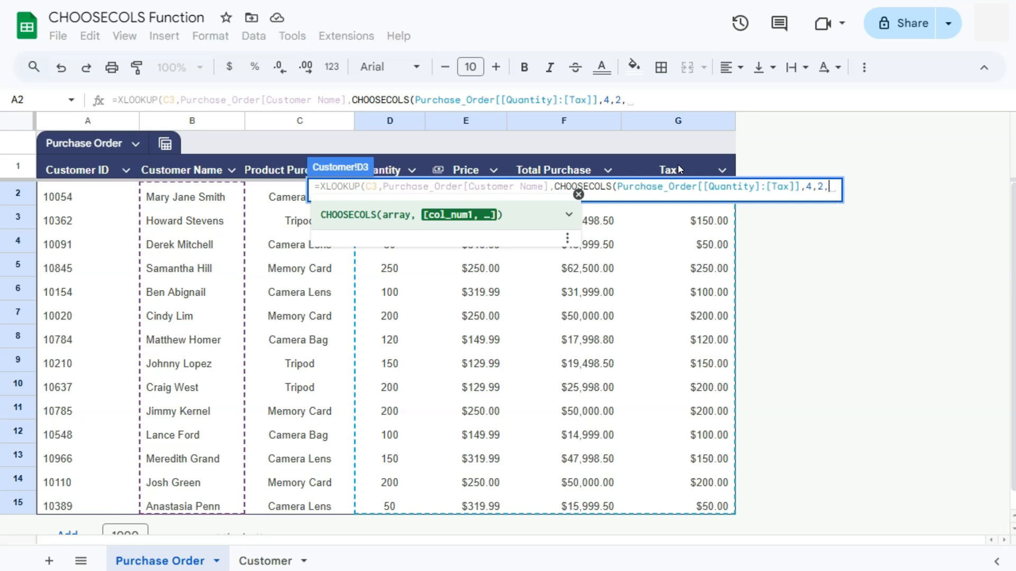
pyautogui.write('3')
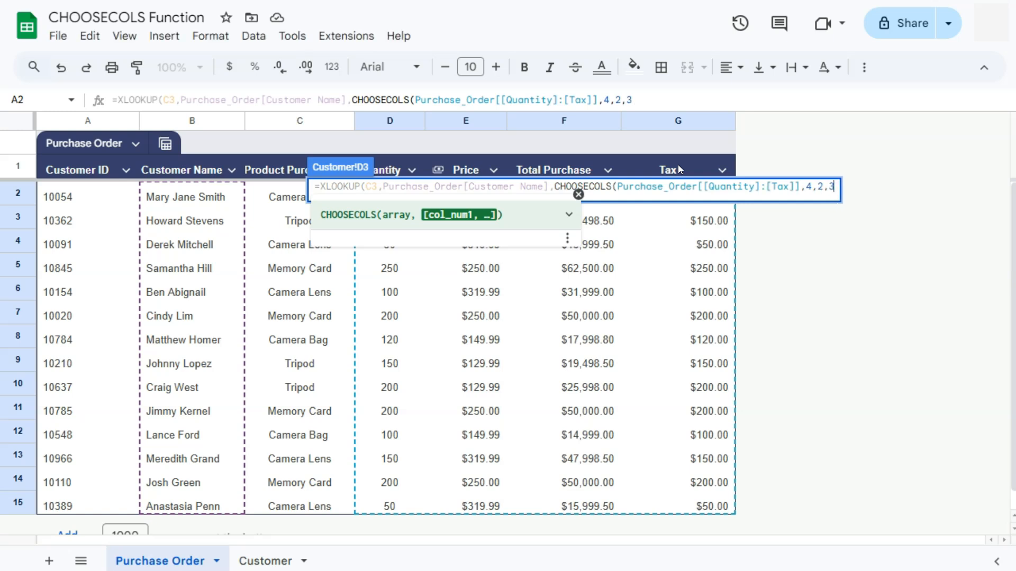
pyautogui.write(', ')
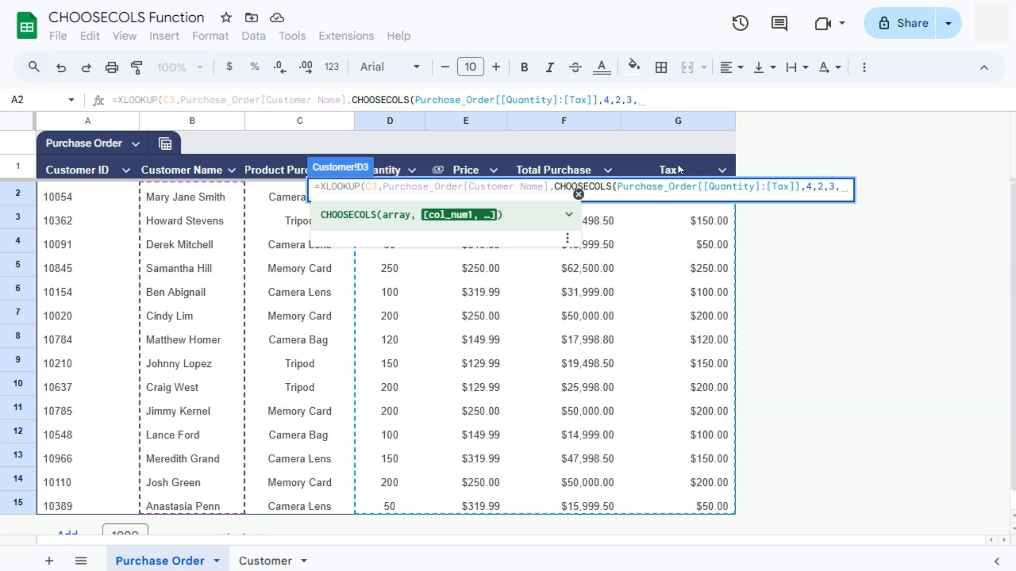
pyautogui.write('1')
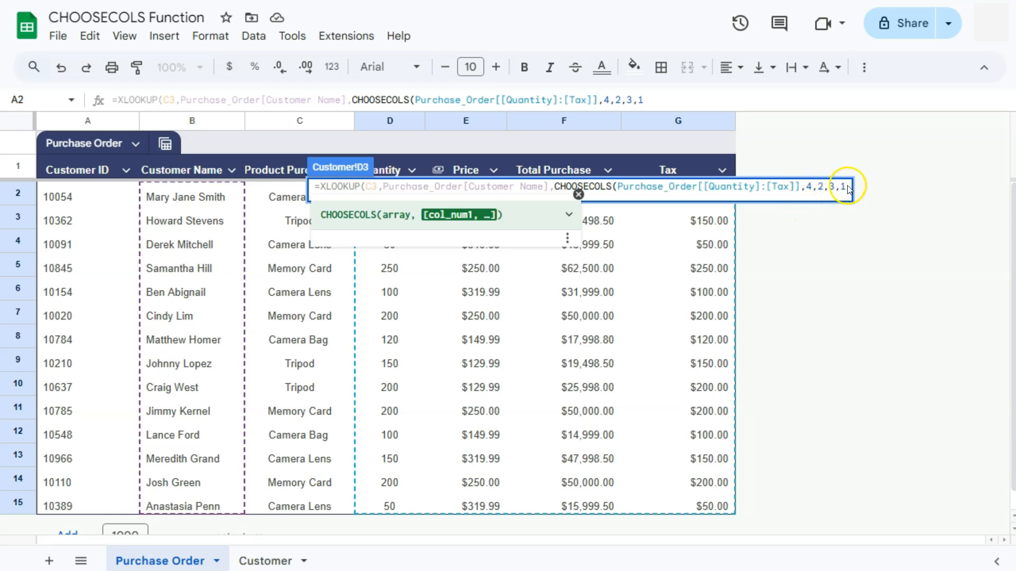
# Close and confirm the D3 lookup formula, then fill it down to row 5.
pyautogui.write('))')
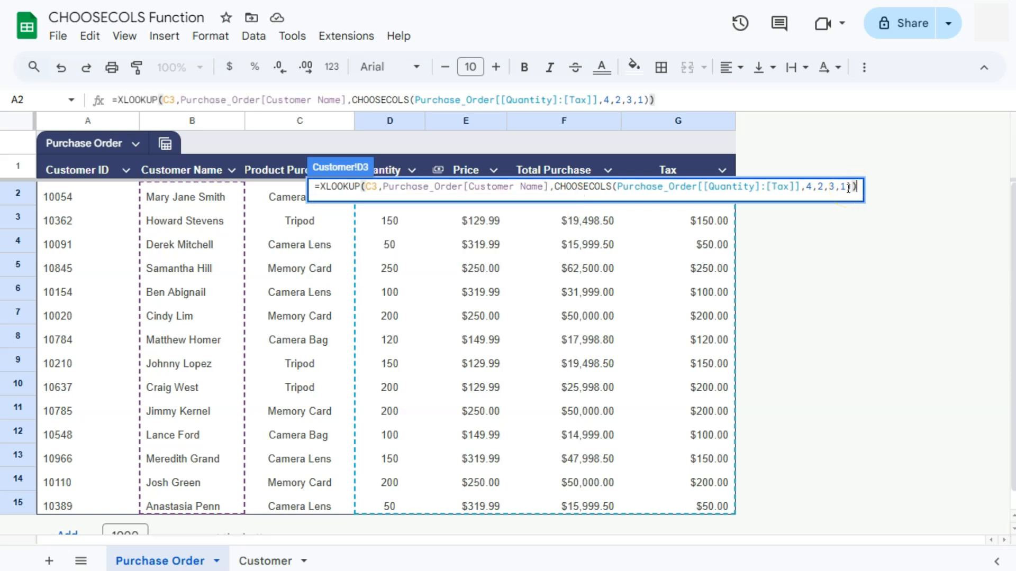
pyautogui.press('Return')
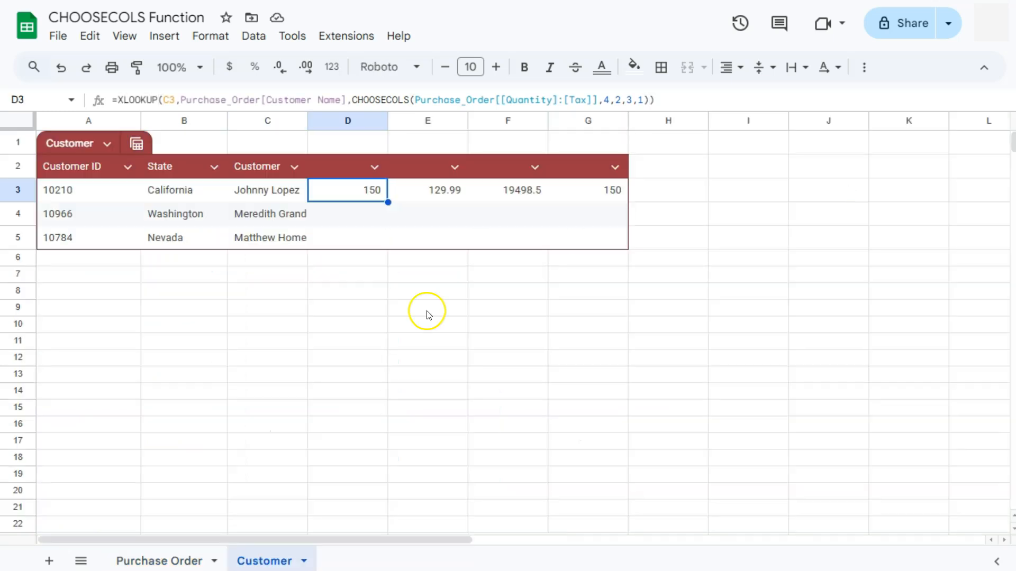
pyautogui.moveTo(388, 202); pyautogui.dragTo(390, 239)
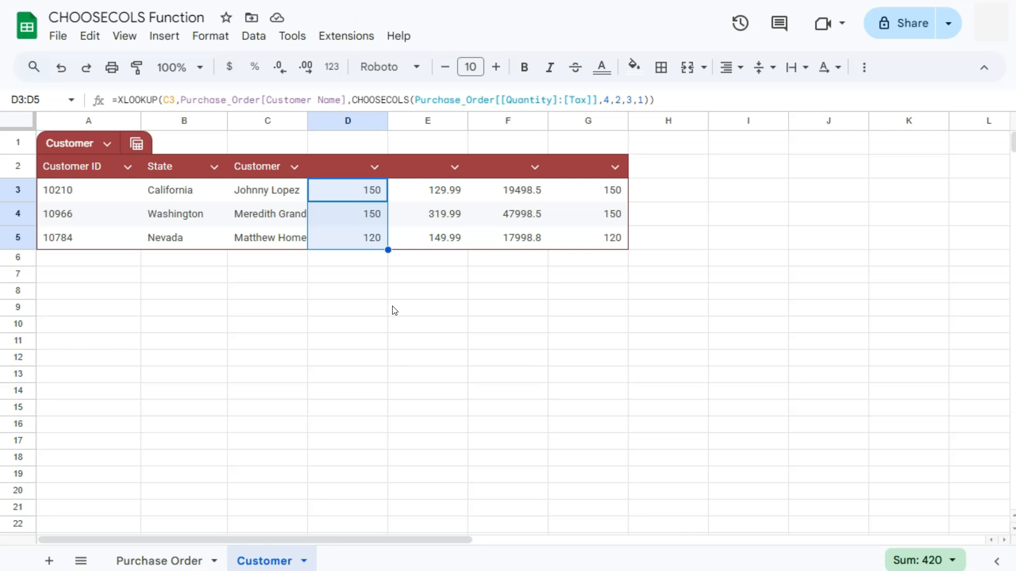
pyautogui.click(165, 560)
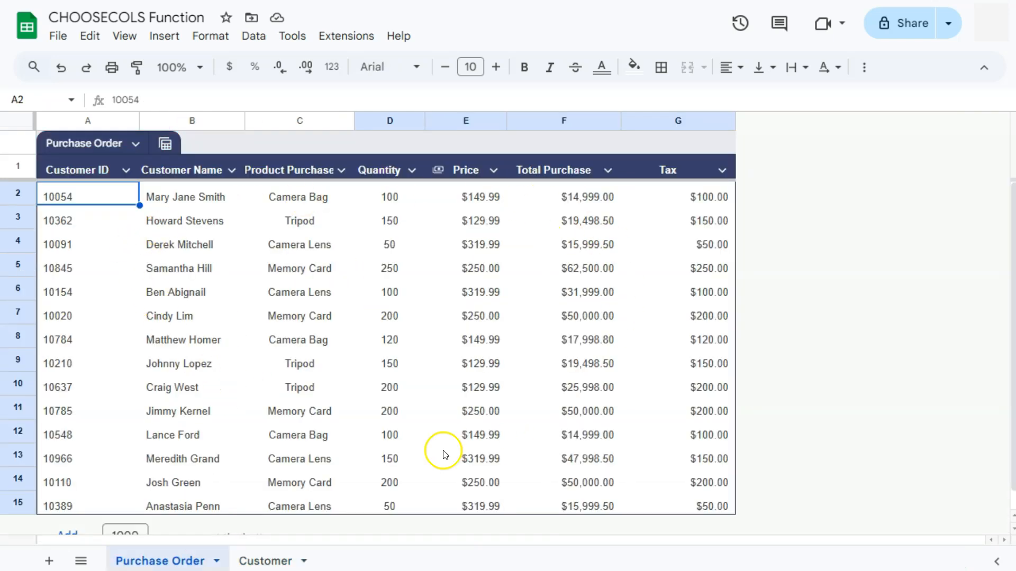
# Begin a new CHOOSECOLS formula in Customer cell A9.
pyautogui.click(275, 560)
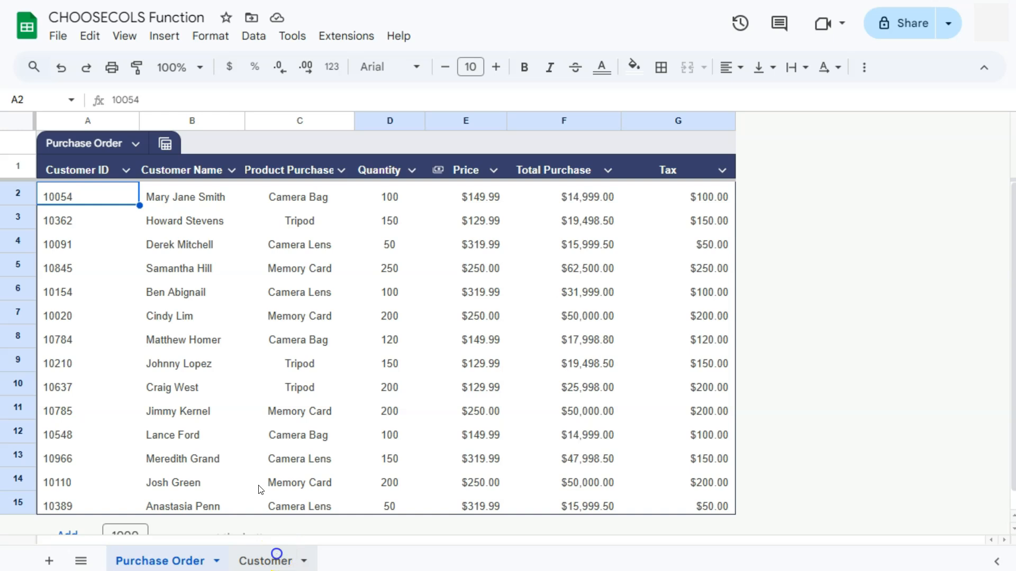
pyautogui.click(105, 306)
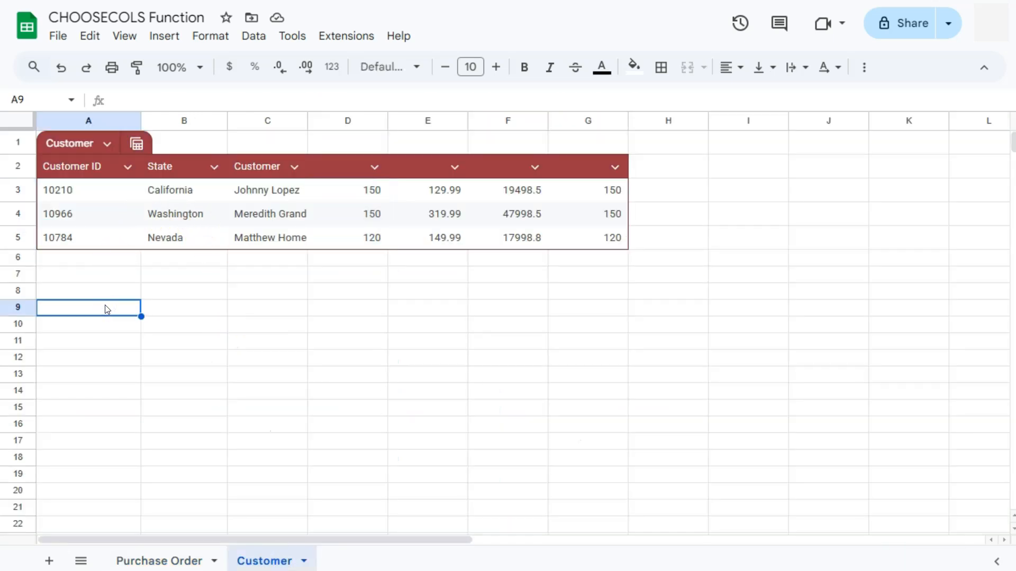
pyautogui.write('=choo')
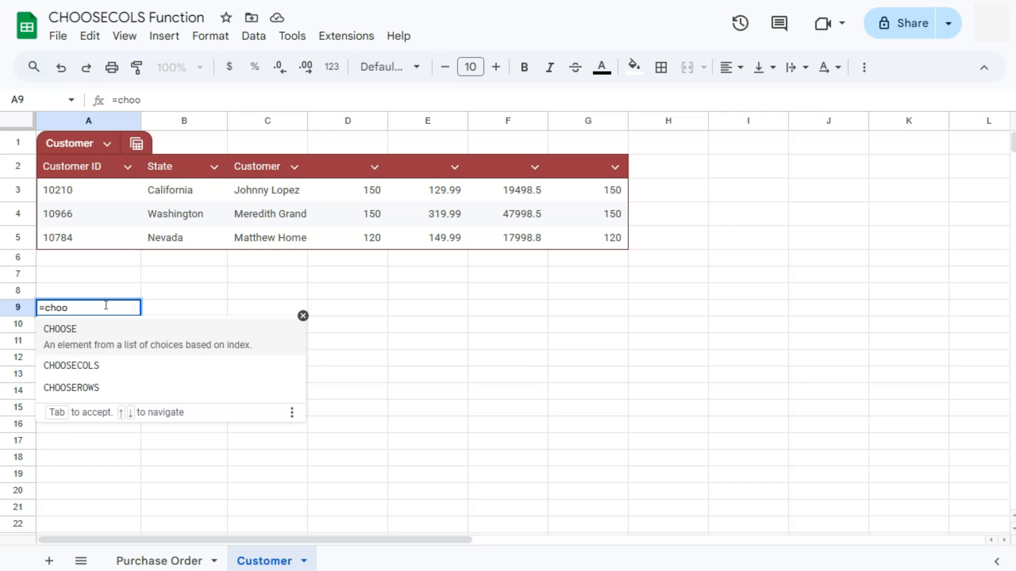
pyautogui.click(105, 367)
pyautogui.click(67, 312)
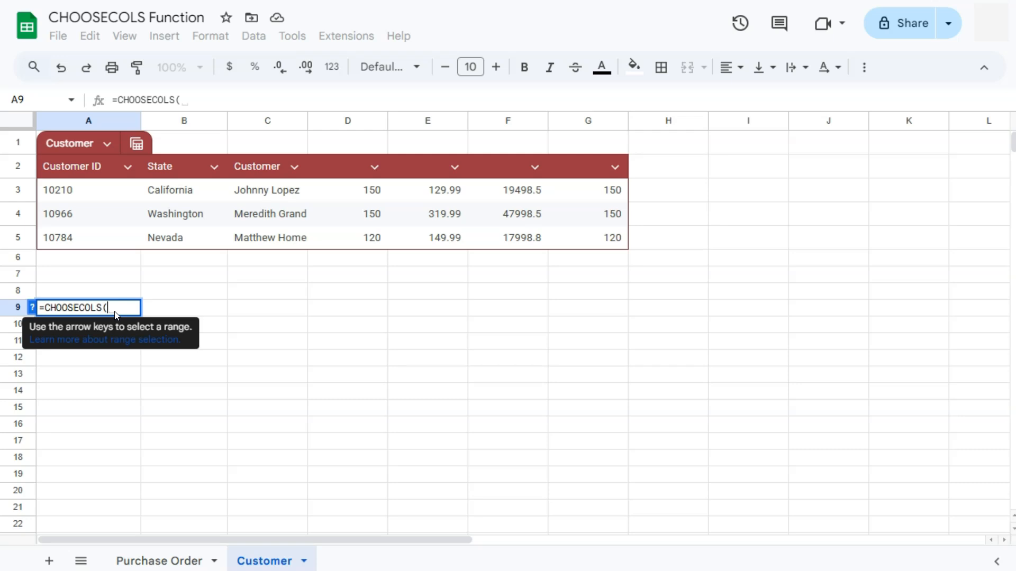
pyautogui.click(160, 561)
# Complete and confirm A9 as =CHOOSECOLS(Purchase_Order,2,1,3,6).
pyautogui.moveTo(716, 513); pyautogui.dragTo(77, 195)
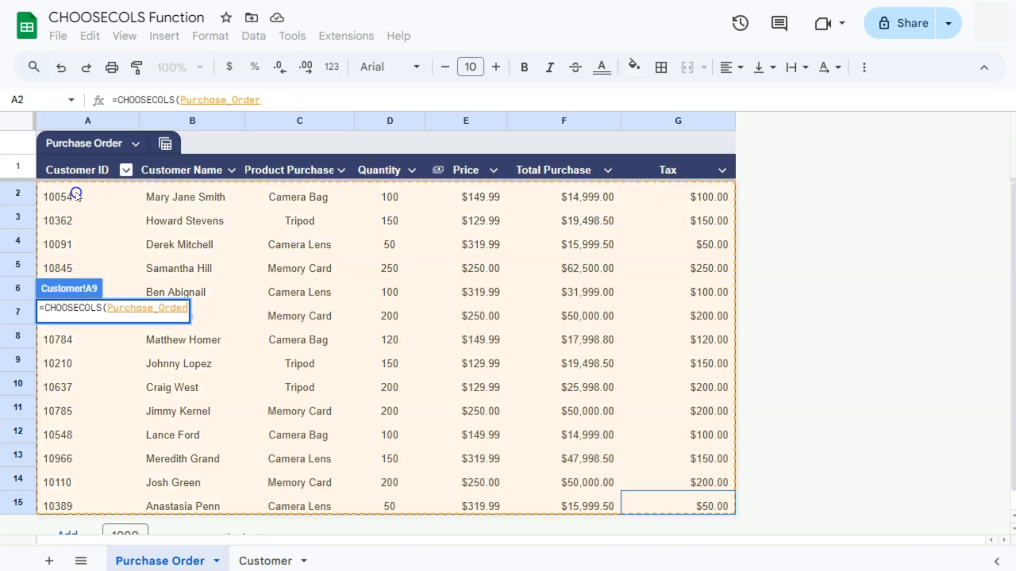
pyautogui.write(',')
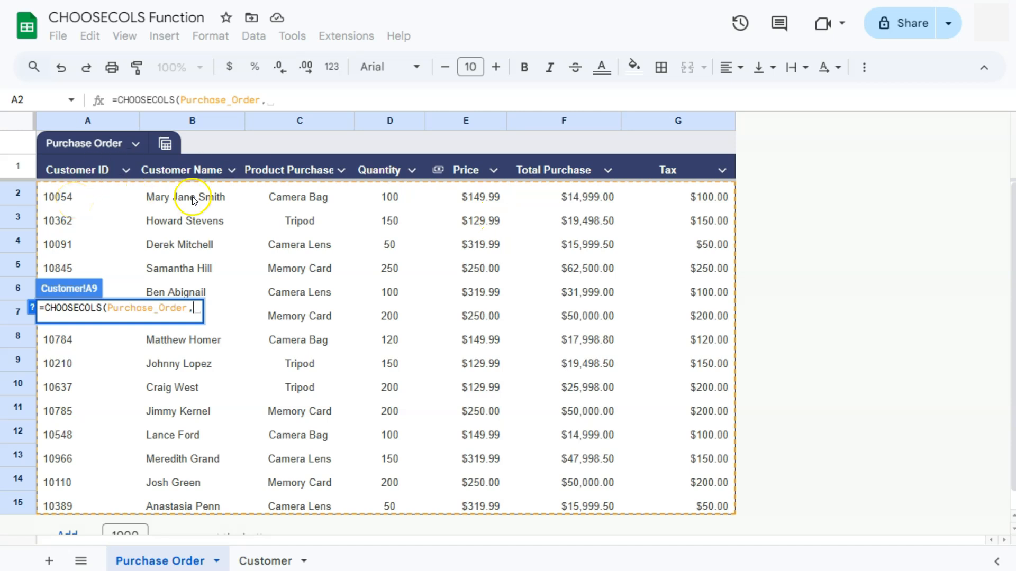
pyautogui.write('2')
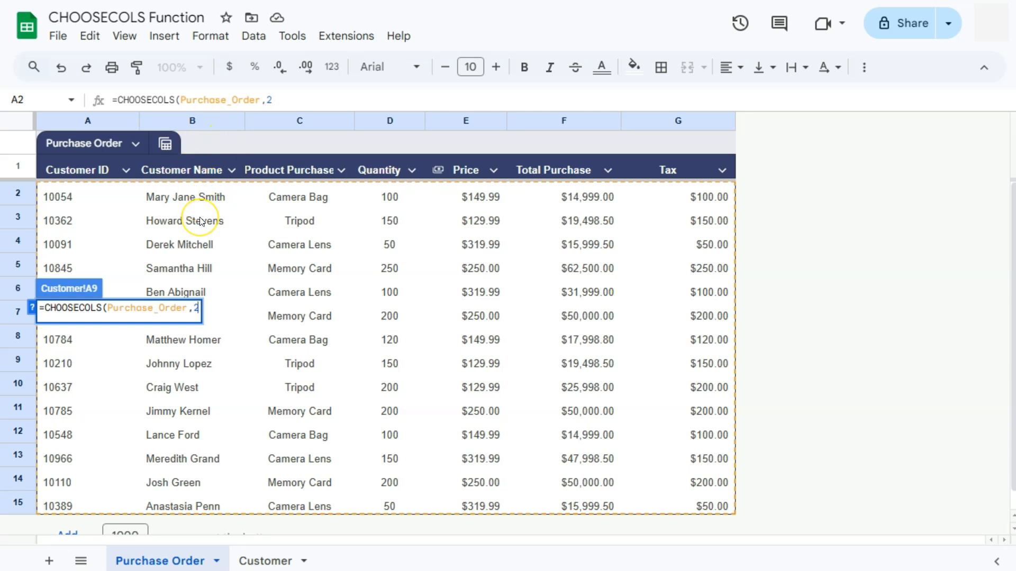
pyautogui.write(',')
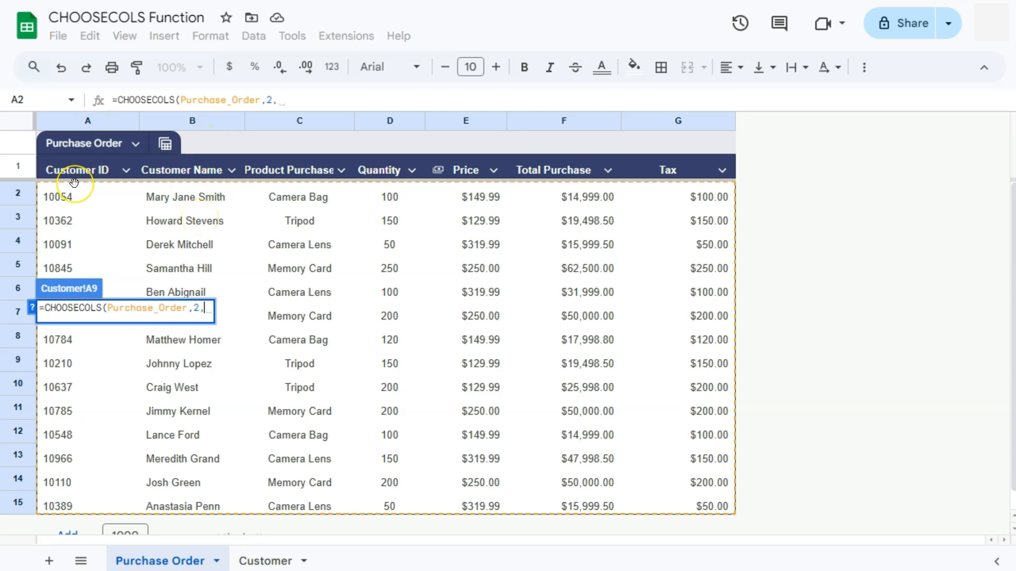
pyautogui.write('1,')
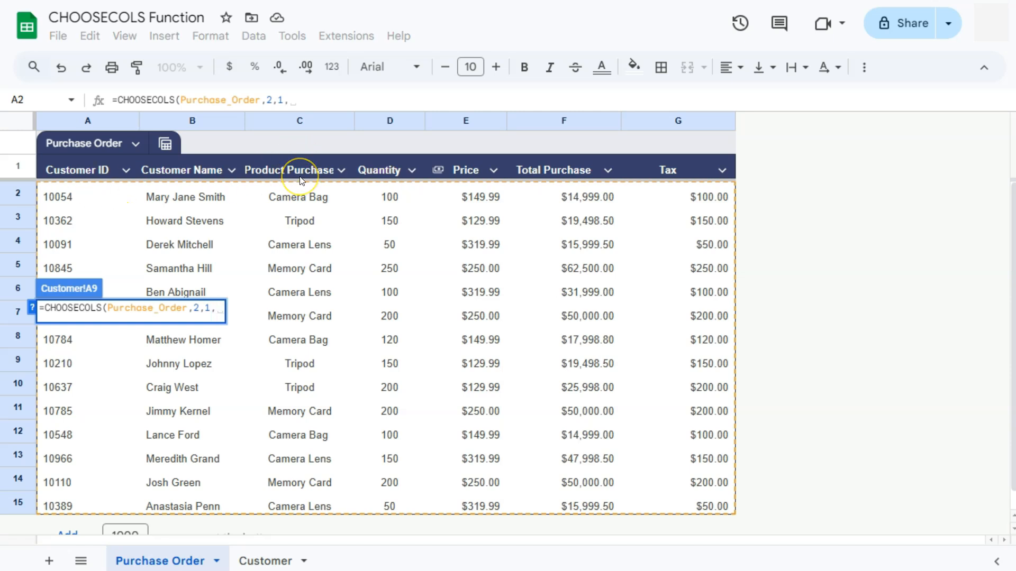
pyautogui.write('3,')
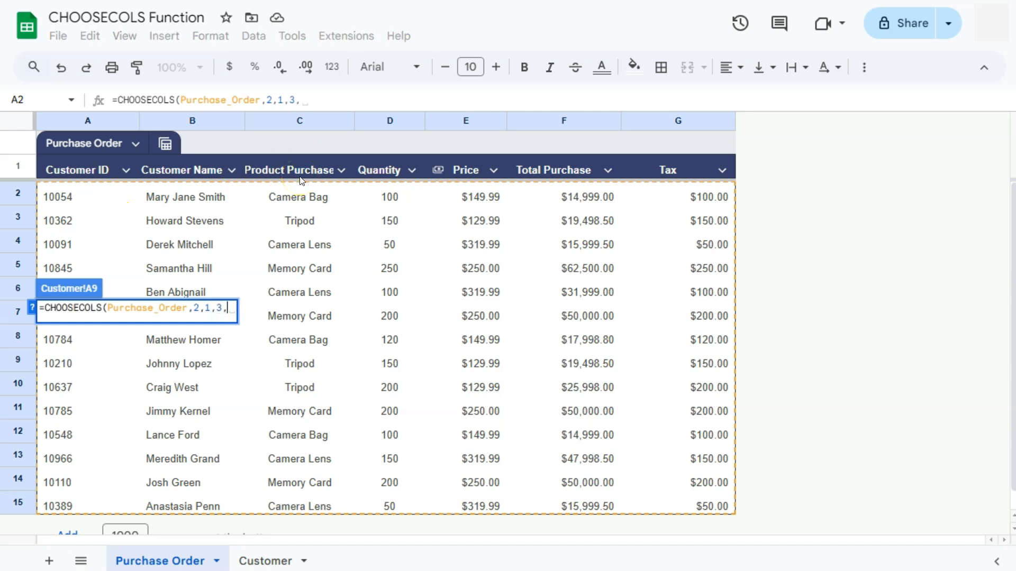
pyautogui.click(538, 179)
pyautogui.write('6)')
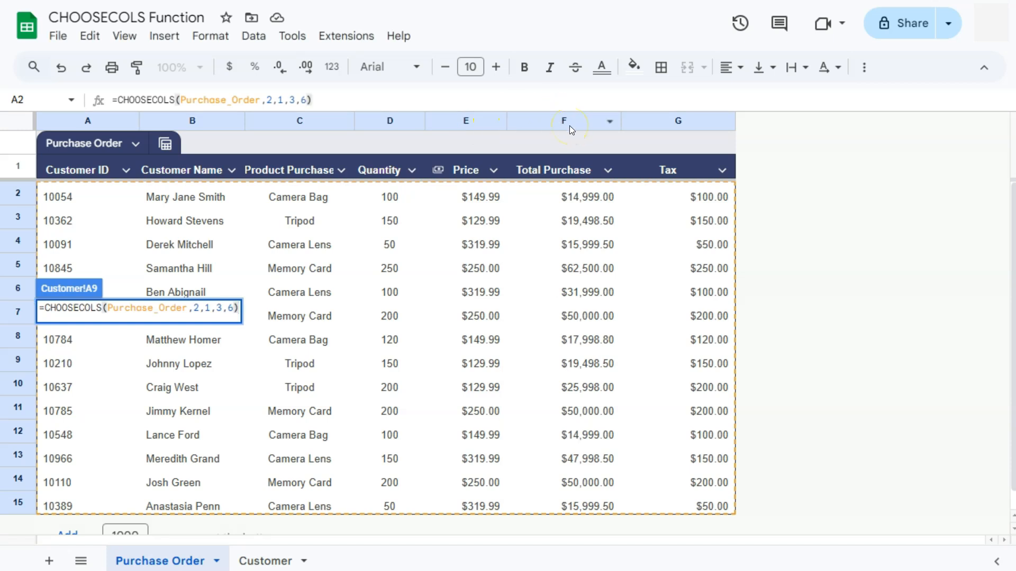
pyautogui.press('Return')
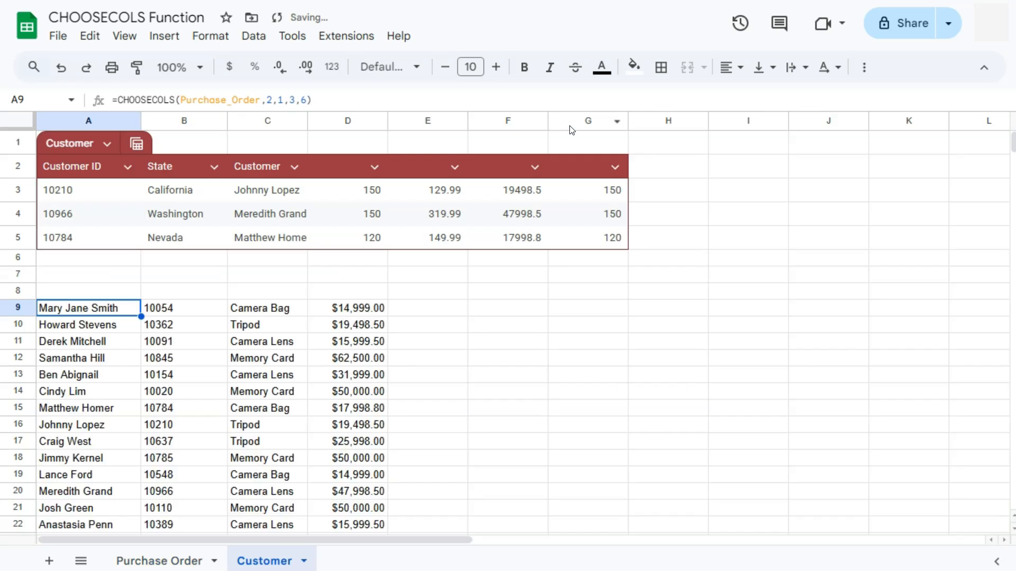